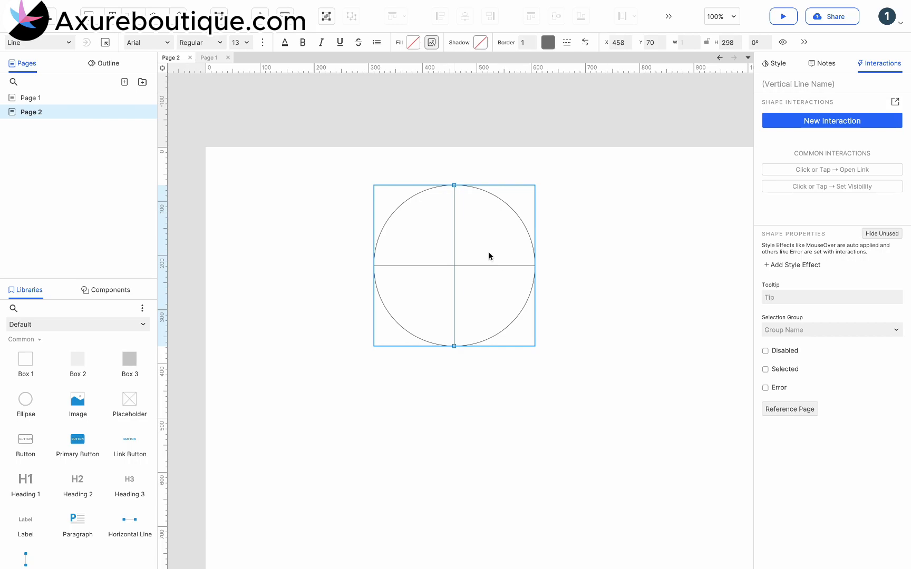
Add copies of the vertical line rotated to 30° and 60°, both centred on the circle.
drag(460, 191, 500, 201)
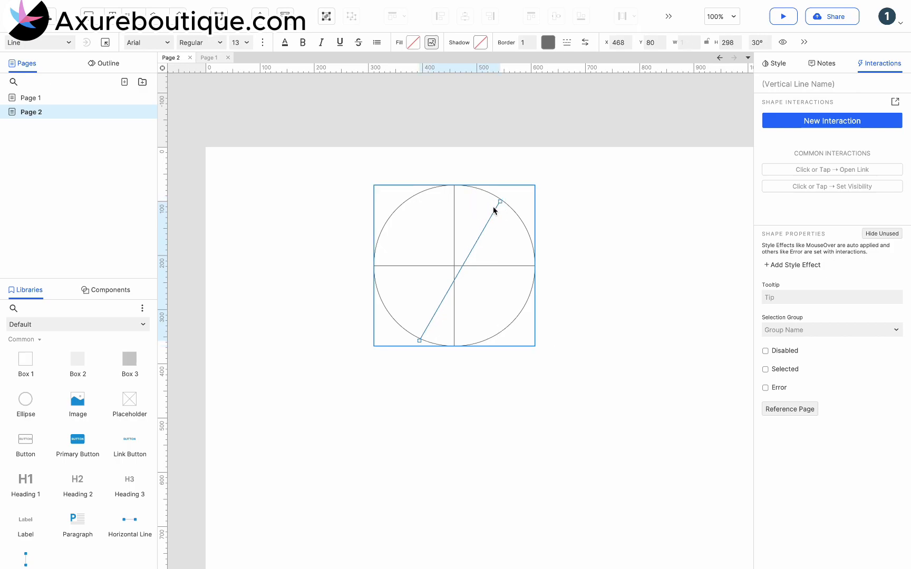
click(491, 211)
double_click(493, 213)
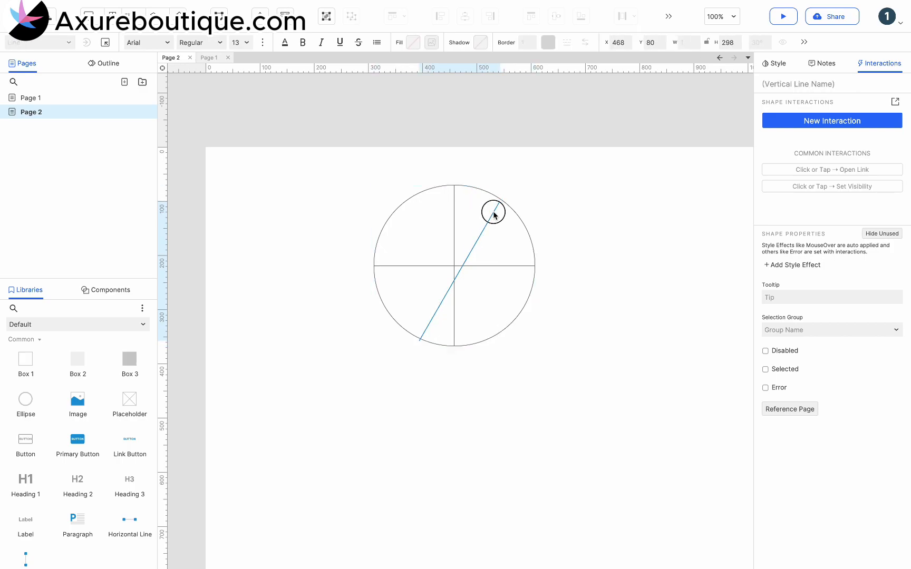
click(493, 213)
drag(492, 214, 498, 244)
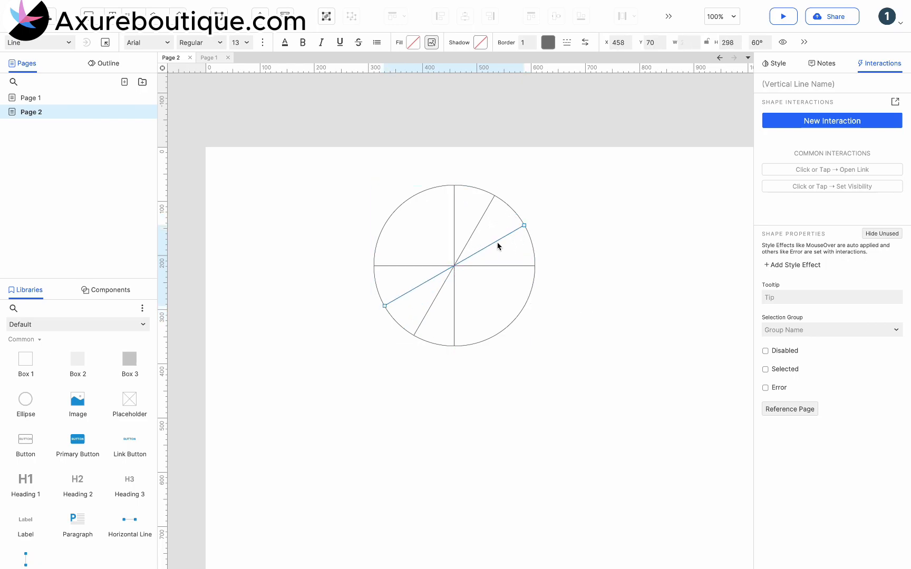
Duplicate the two slanted lines, rotate the copies a quarter turn, and centre them on the circle.
shift+click(488, 215)
key(ctrl+d)
drag(530, 201, 497, 302)
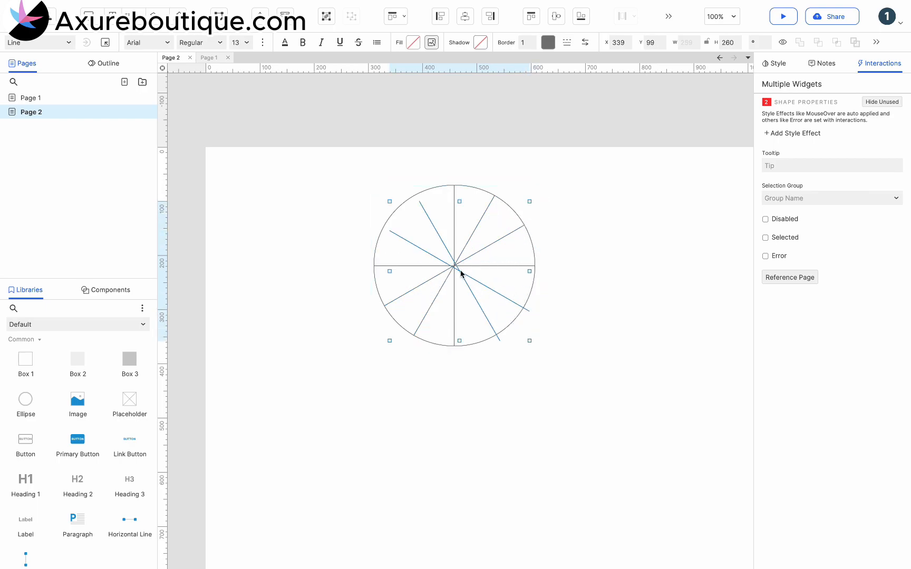
drag(458, 272, 453, 265)
click(567, 252)
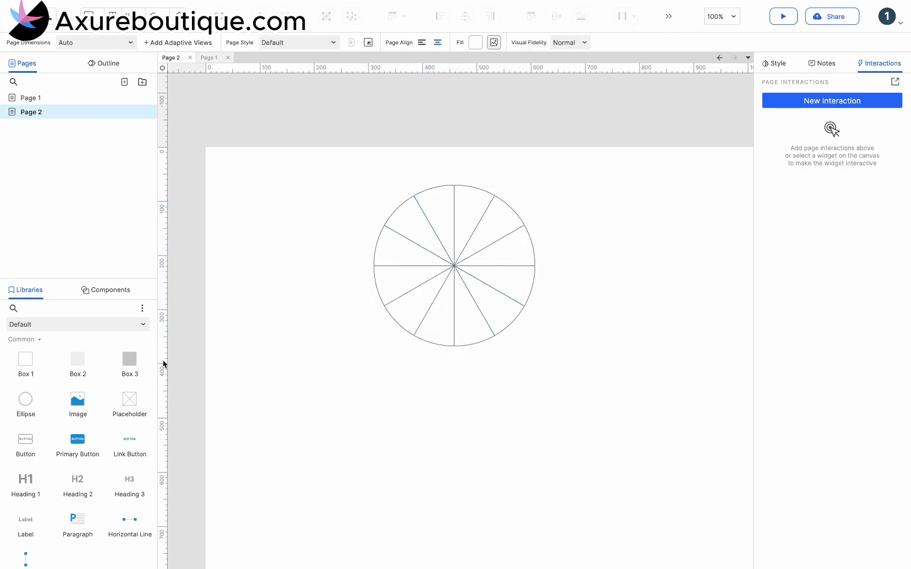
Cover the lines' centre with a concentric ellipse with border 0, sized to leave only short tick marks at the rim.
drag(30, 409, 396, 214)
click(534, 48)
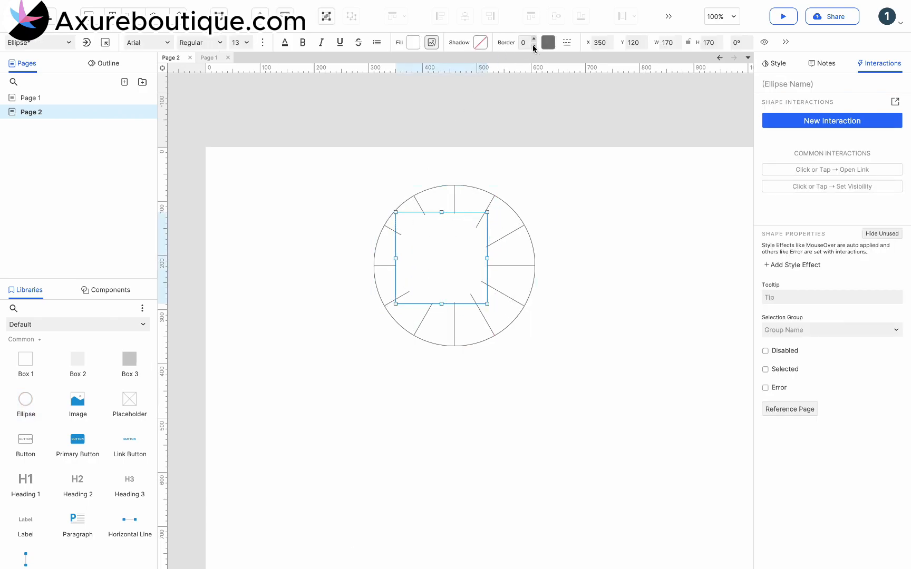
drag(487, 303, 477, 274)
drag(522, 199, 537, 191)
mouse_move(467, 234)
mouse_down()
mouse_move(451, 238)
mouse_move(460, 237)
mouse_up()
click(580, 256)
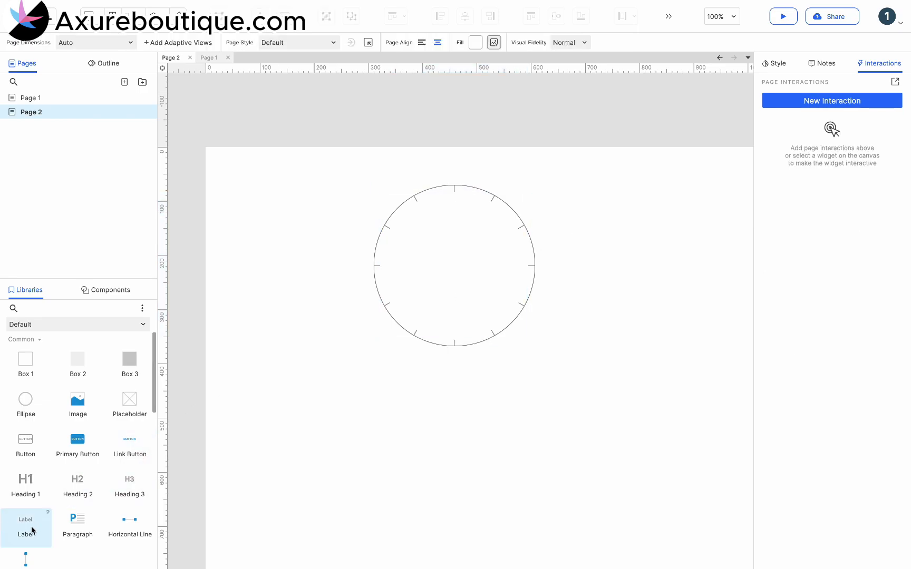
Add a text label reading 12 just below the top tick of the clock face.
drag(31, 530, 449, 196)
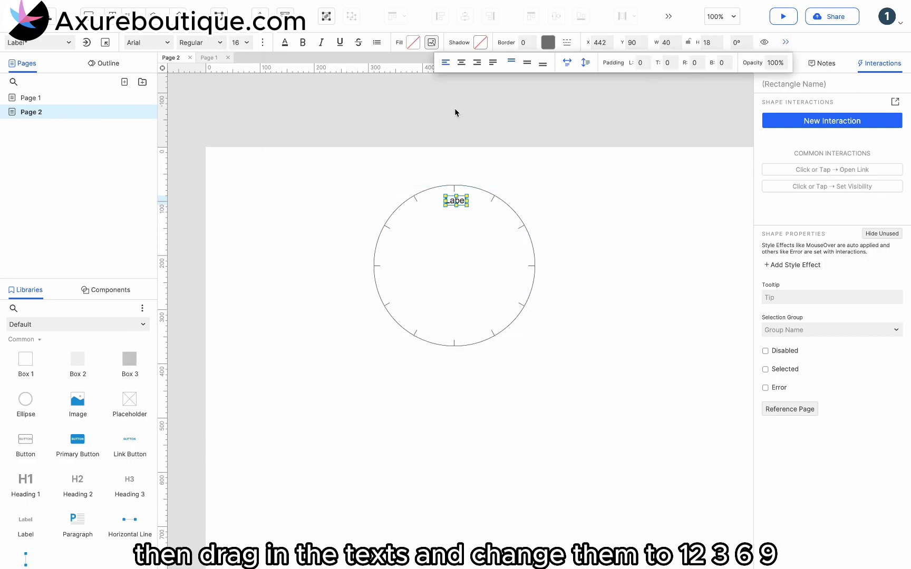
double_click(451, 200)
text(12)
click(524, 187)
Copy the 12 label to the 3 o'clock position and change its text to 3.
drag(454, 200, 313, 262)
double_click(524, 266)
text(3)
click(543, 272)
Duplicate the 3 label to the 6 o'clock position and change its text to 6.
click(523, 267)
key(super+d)
scroll(525, 269, up, 3)
double_click(419, 361)
text(6)
click(438, 364)
Make the label at the 9 o'clock position read 9 and nudge it slightly right, beside its tick.
click(419, 362)
key(super+d)
double_click(313, 262)
text(9)
click(330, 275)
click(313, 263)
key(Right)
key(Right)
key(Right)
key(Right)
key(Right)
click(606, 352)
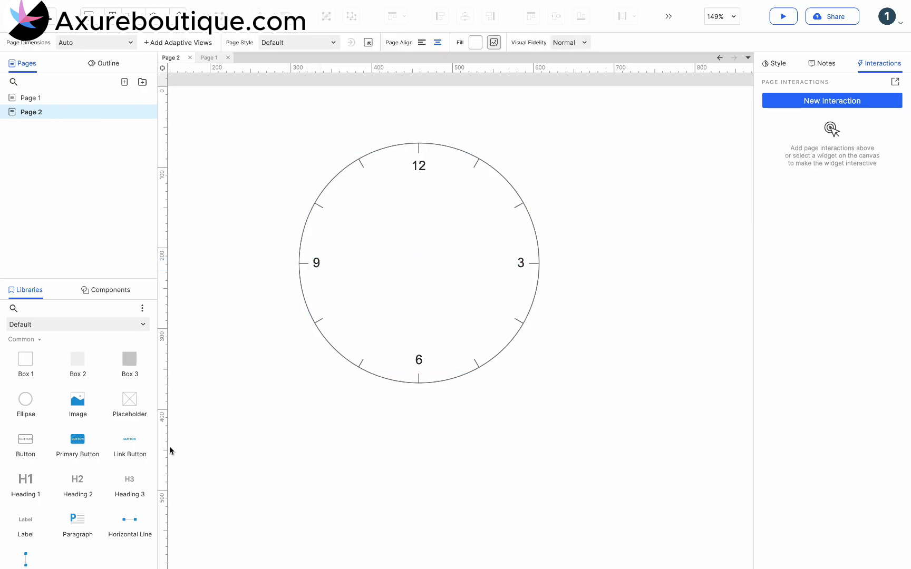
Add a vertical line as the hour hand, from the clock centre upward, 57 px high with thickness 4.
drag(36, 561, 421, 181)
drag(421, 338, 421, 227)
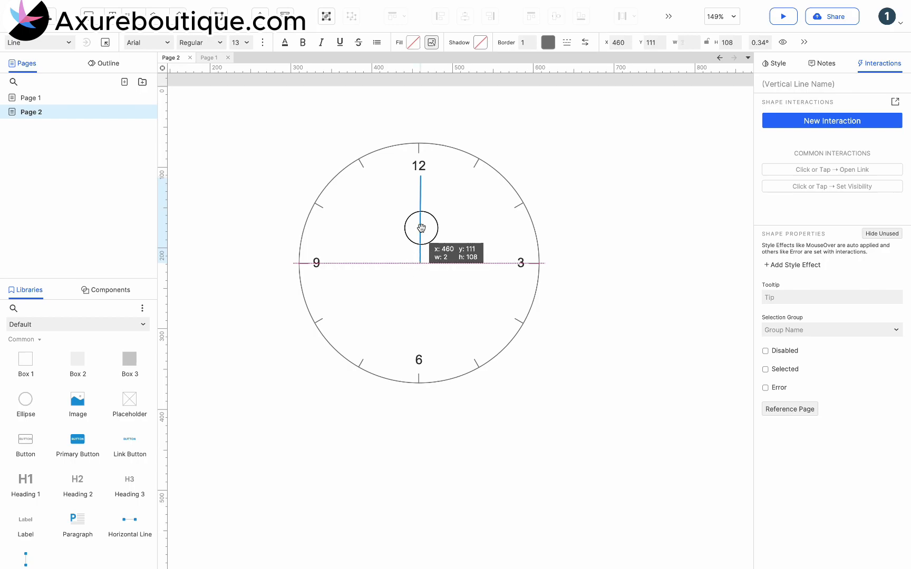
drag(421, 176, 419, 218)
click(534, 40)
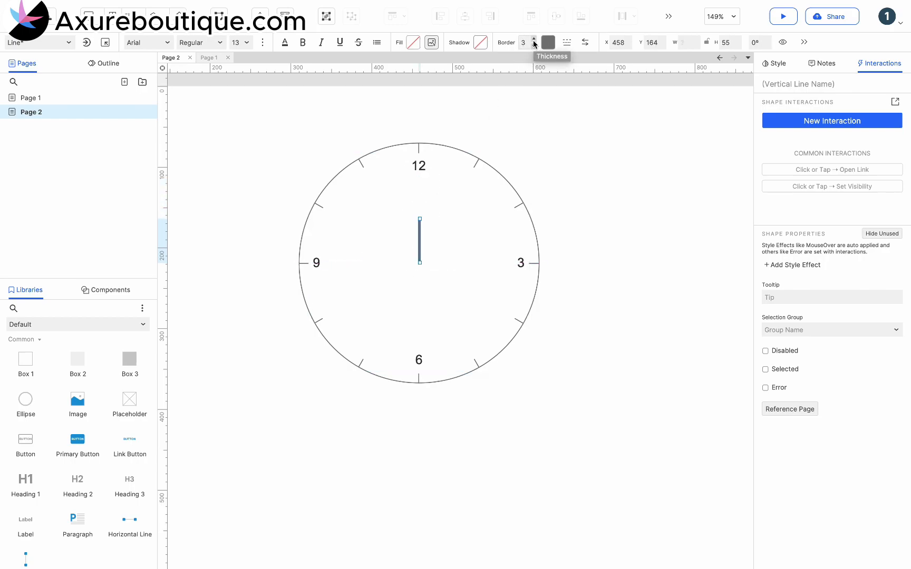
click(534, 40)
drag(420, 219, 421, 216)
Name the short, thick hand line Hour.
click(785, 85)
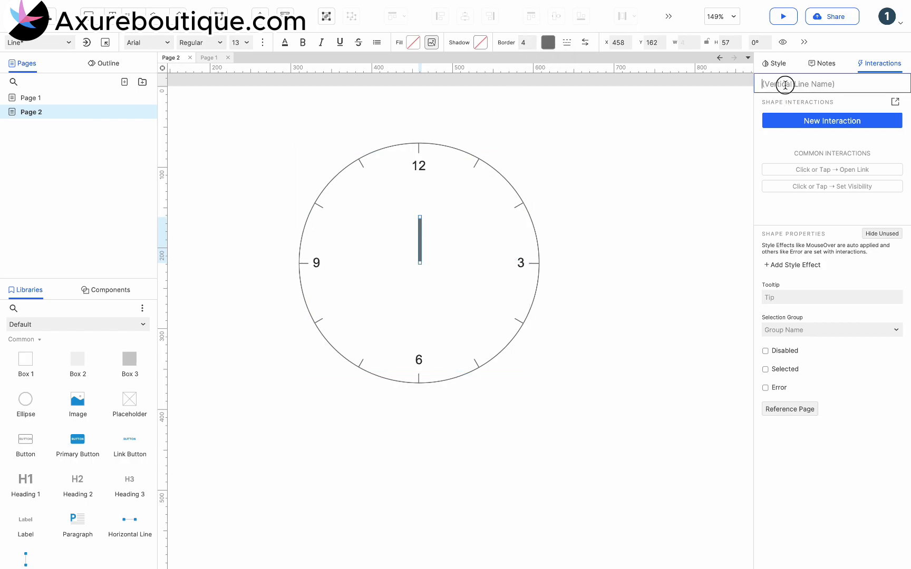
text(Hour)
click(677, 168)
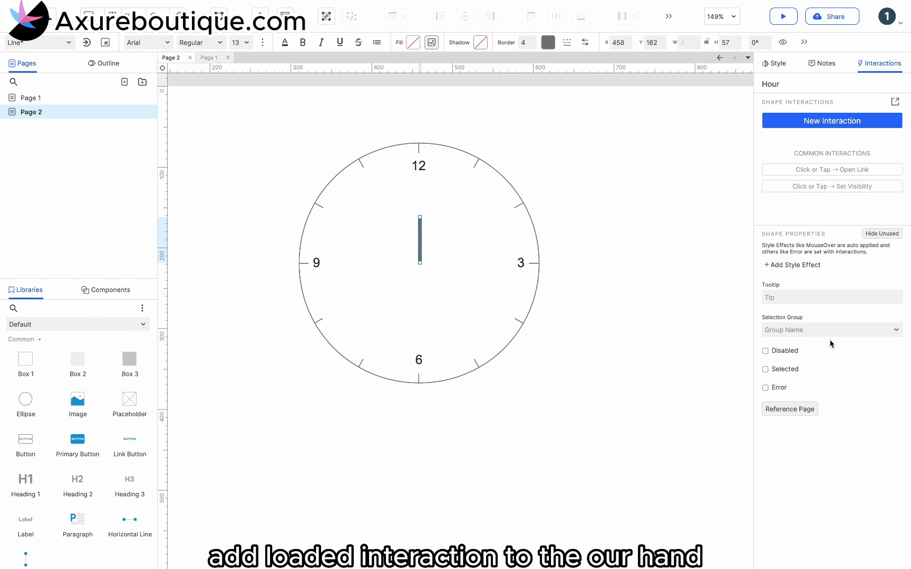
Add a Loaded interaction to the Hour line with a Rotate action targeting itself, clockwise to an absolute angle.
click(809, 123)
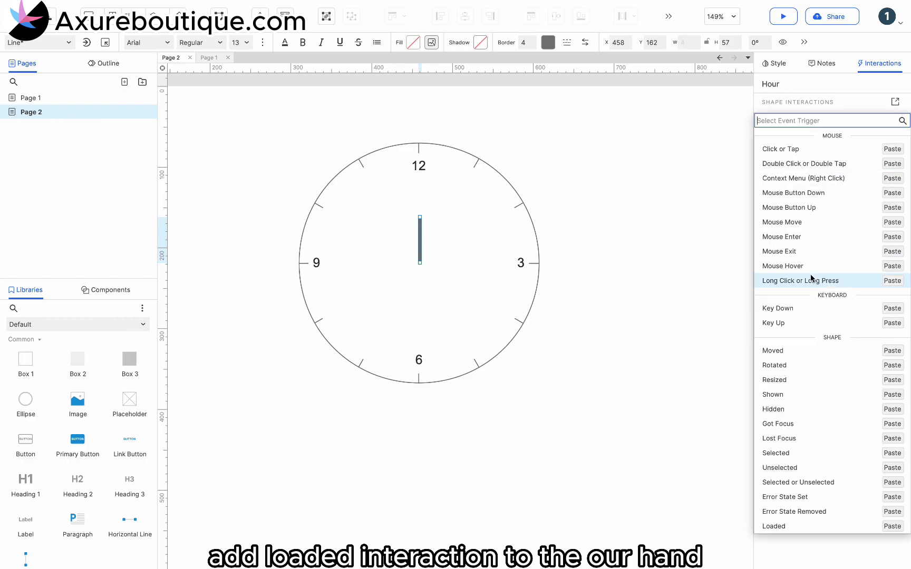
click(785, 525)
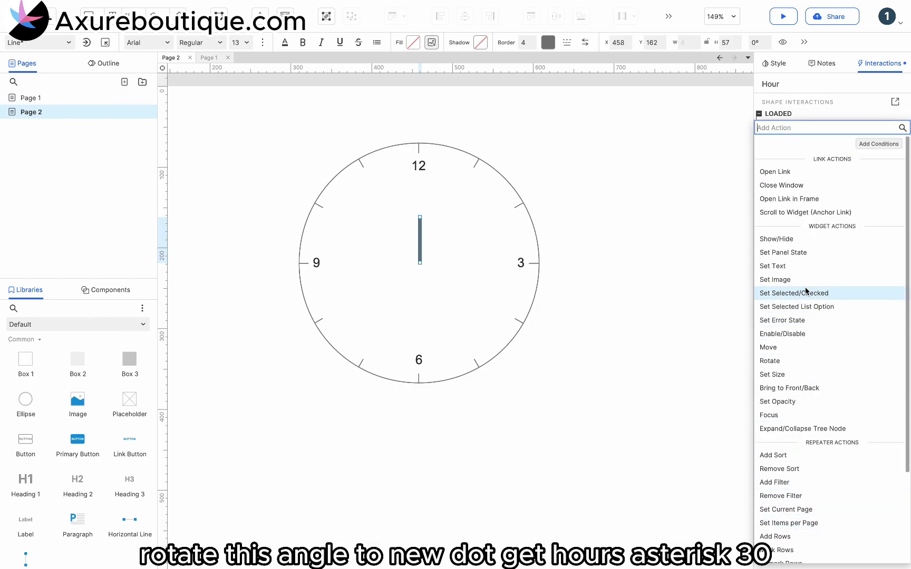
click(790, 361)
click(804, 184)
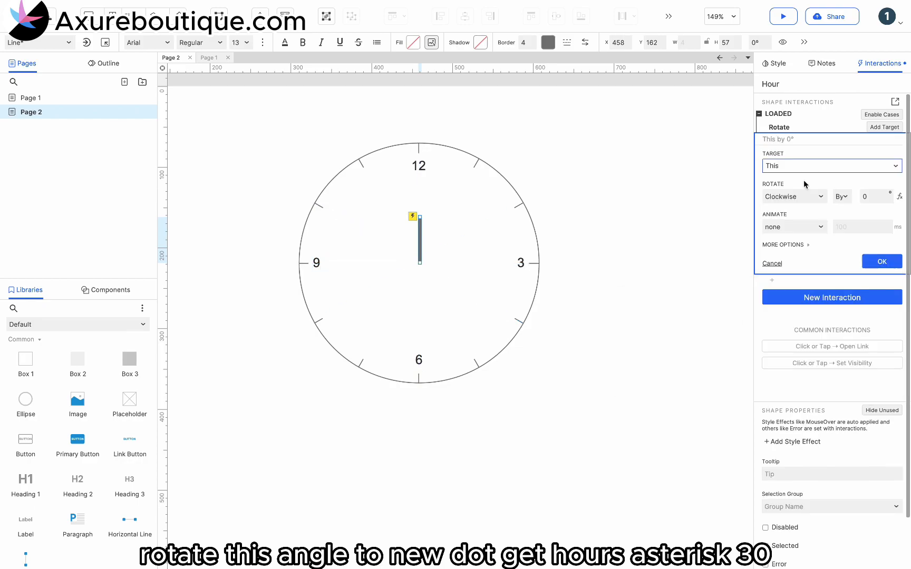
click(842, 196)
click(842, 226)
click(867, 196)
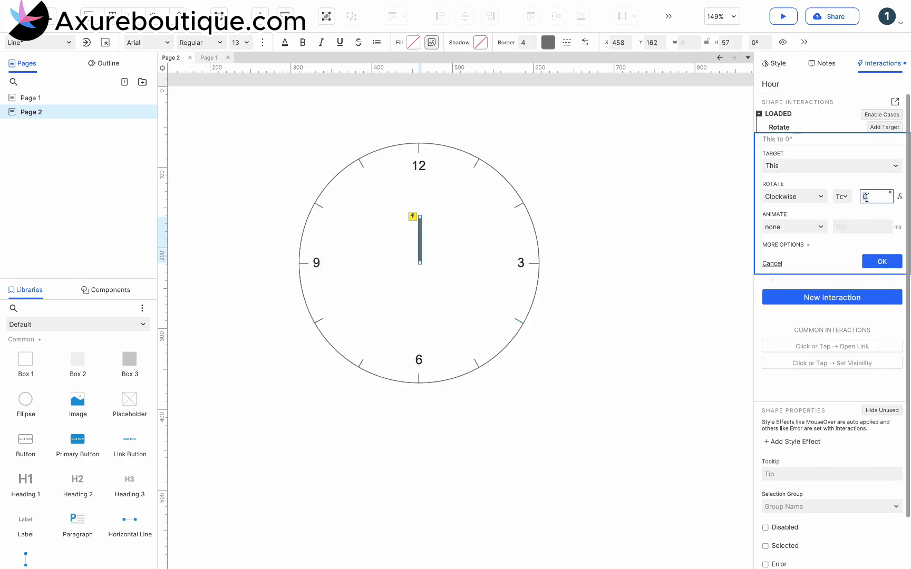
Set the Hour line's rotation angle to the expression [[Now.getHours()*30]].
click(900, 196)
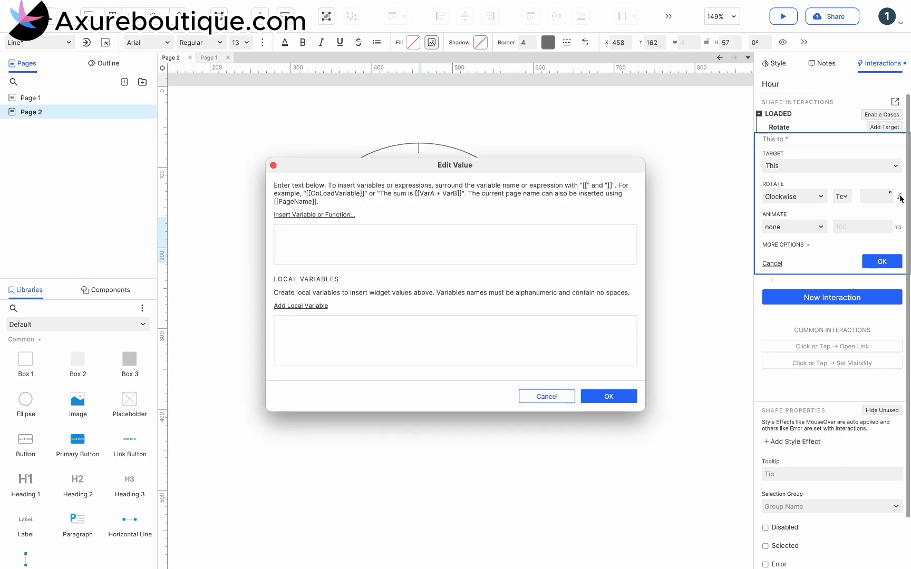
click(335, 215)
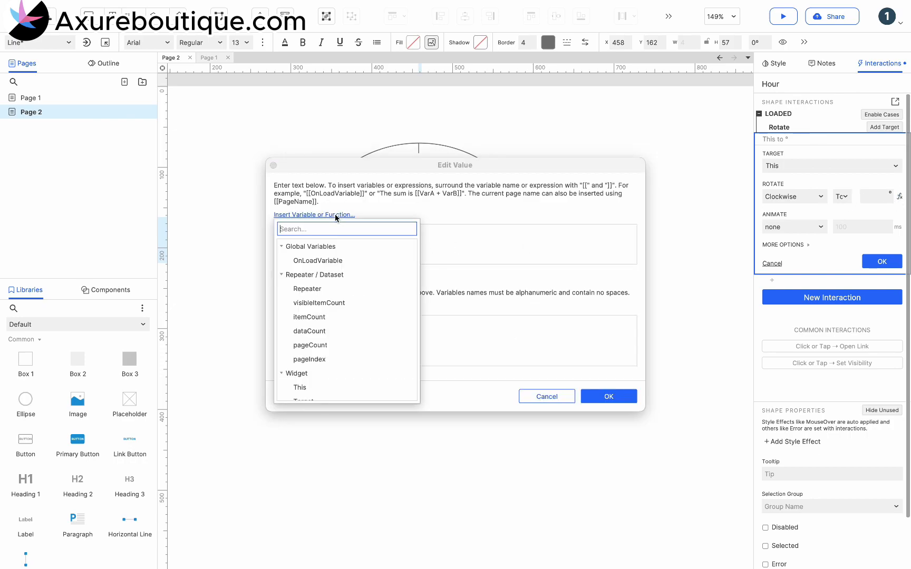
text(hou)
click(316, 261)
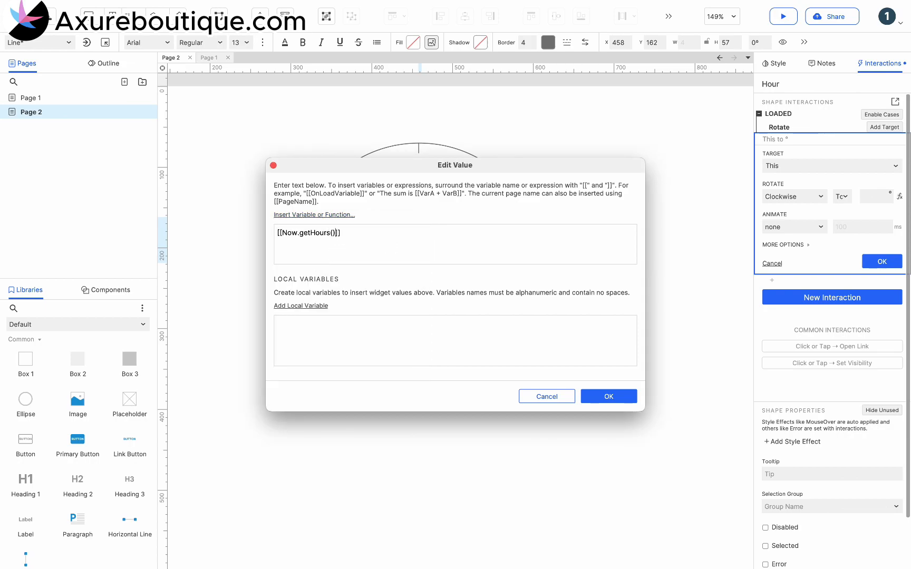
text(12)
key(Return)
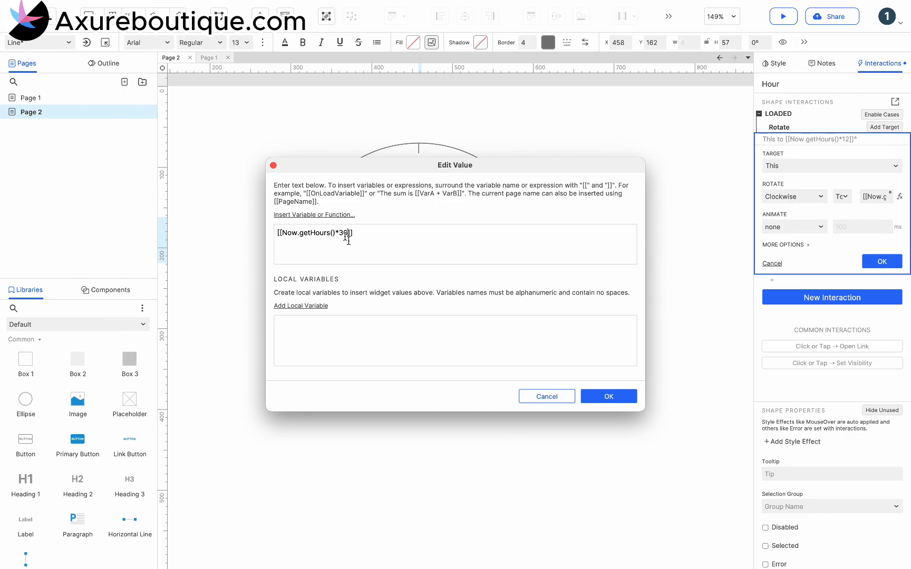
click(598, 397)
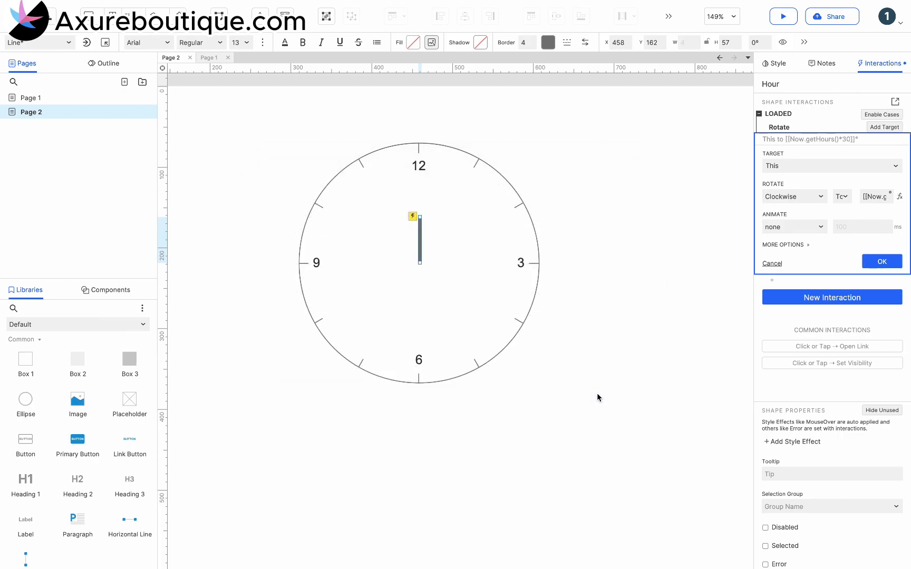
click(878, 261)
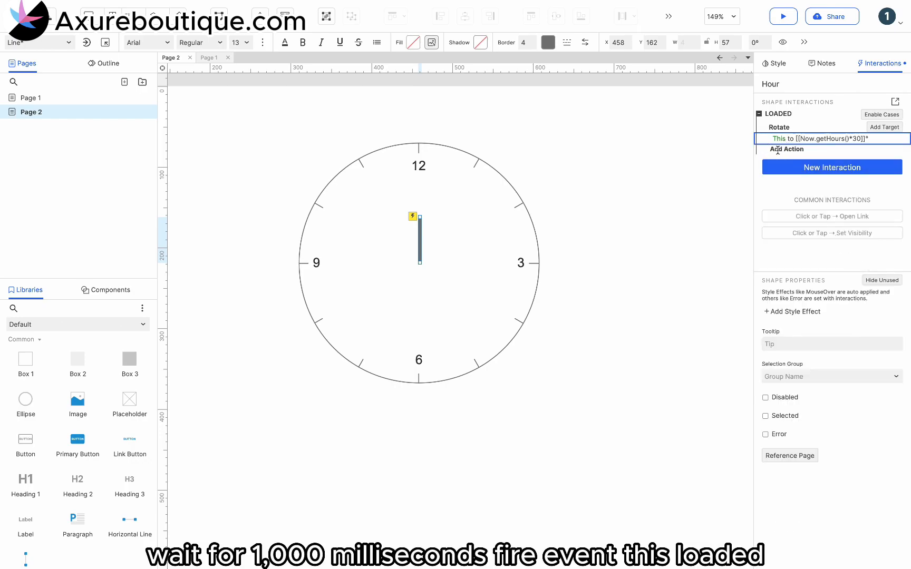
Add a Wait action of 1000 ms after the rotation in the Loaded interaction.
click(786, 153)
scroll(807, 356, down, 3)
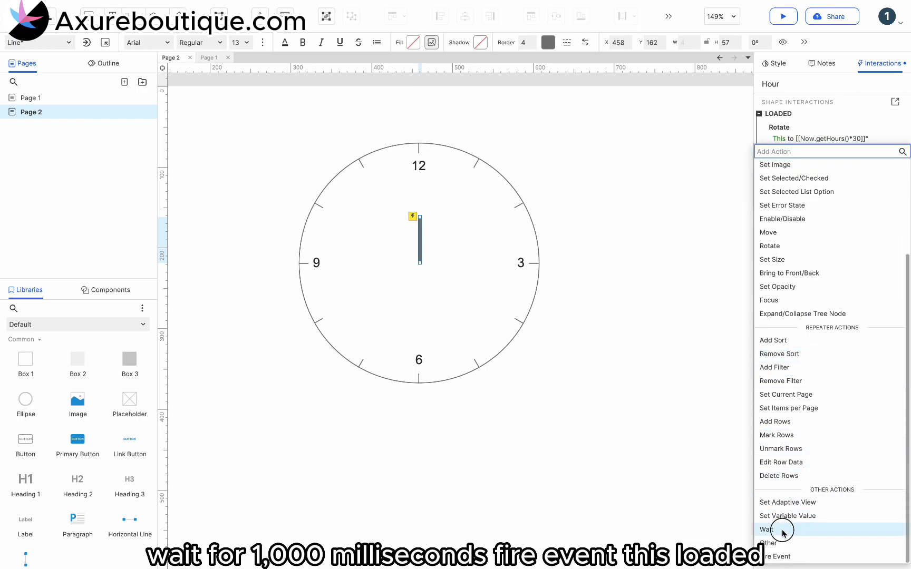
click(807, 529)
click(876, 212)
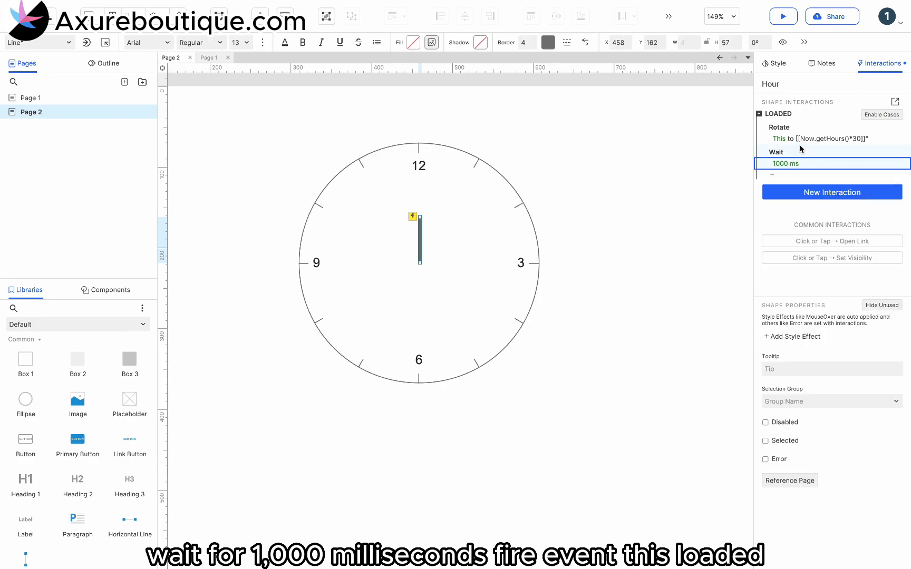
Add a Fire Event action after the wait that fires Loaded on this widget.
click(771, 175)
scroll(809, 341, down, 5)
click(795, 557)
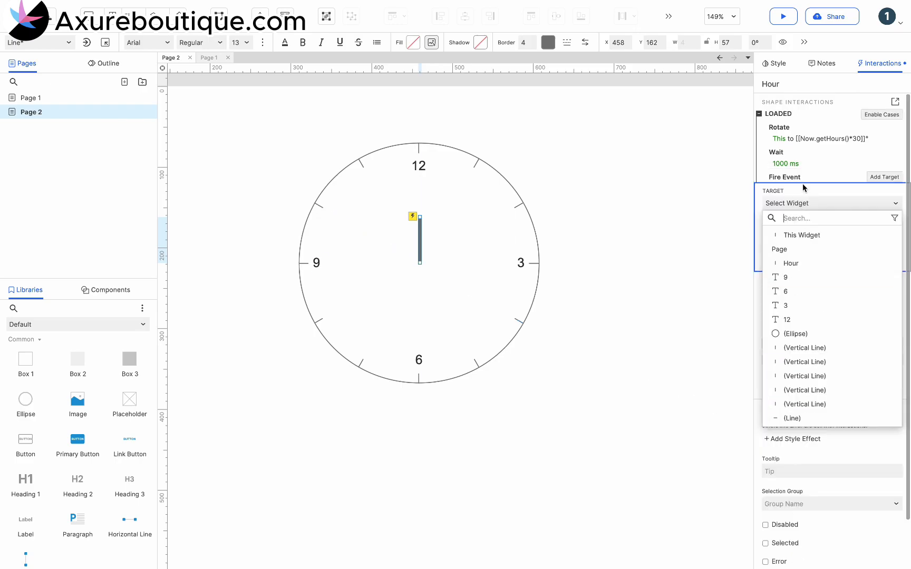
click(799, 237)
scroll(777, 500, down, 3)
click(791, 556)
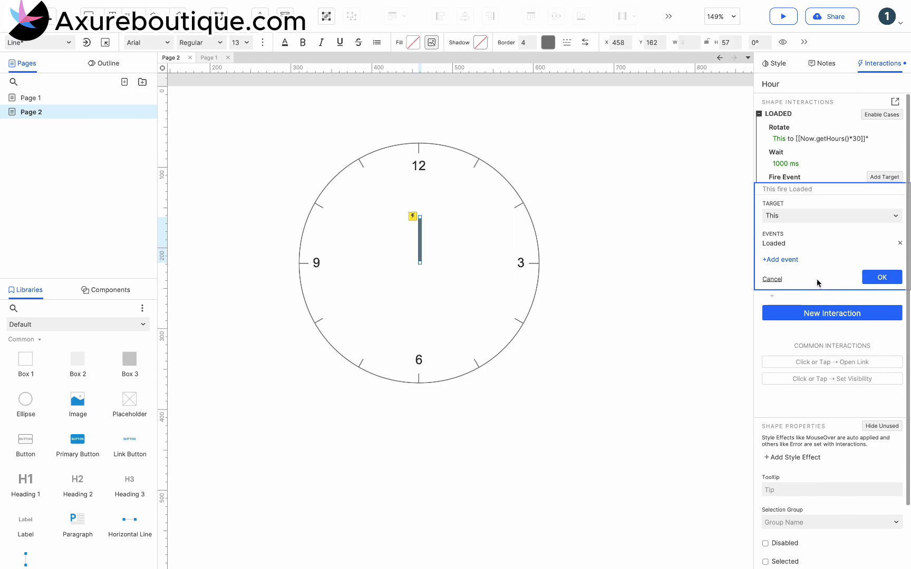
click(879, 277)
Set the Rotate action's anchor point to bottom centre.
click(819, 141)
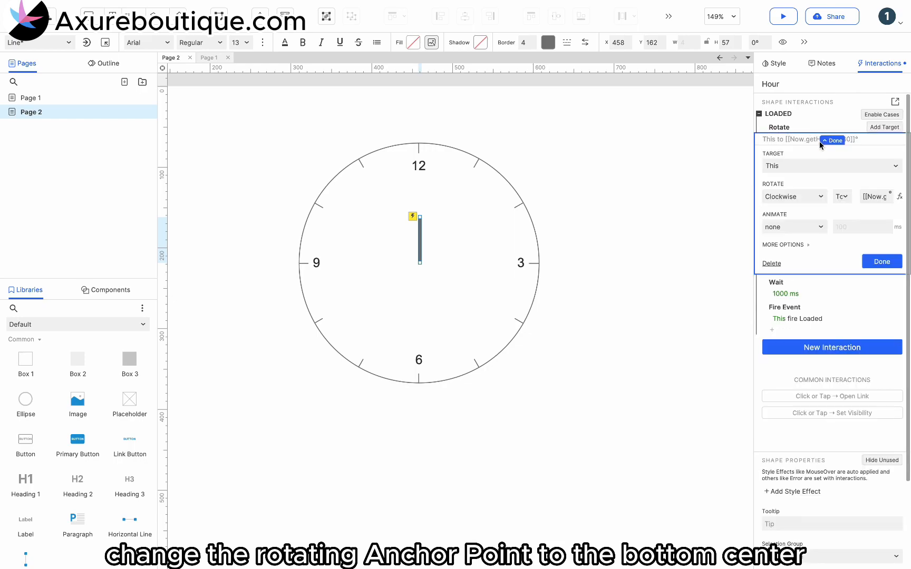
click(783, 244)
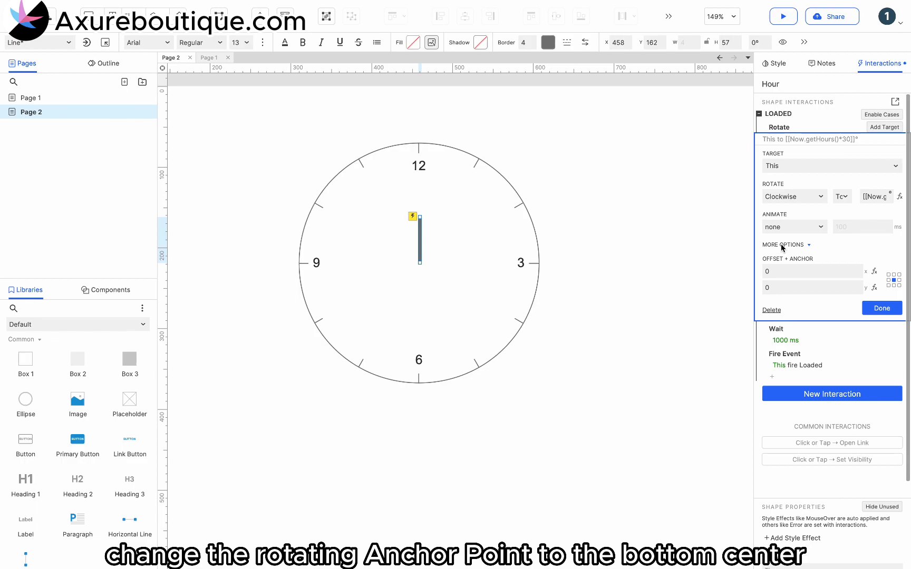
click(894, 286)
click(888, 311)
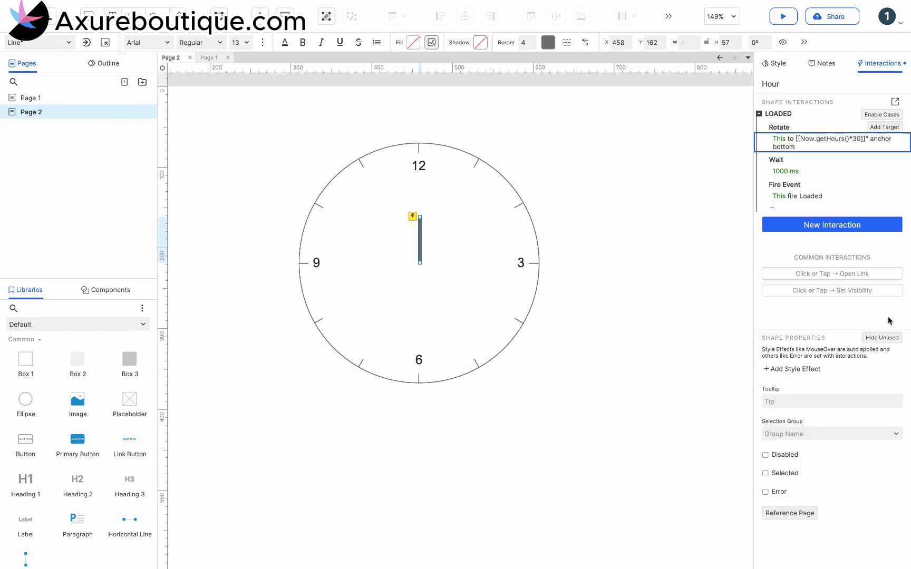
click(764, 119)
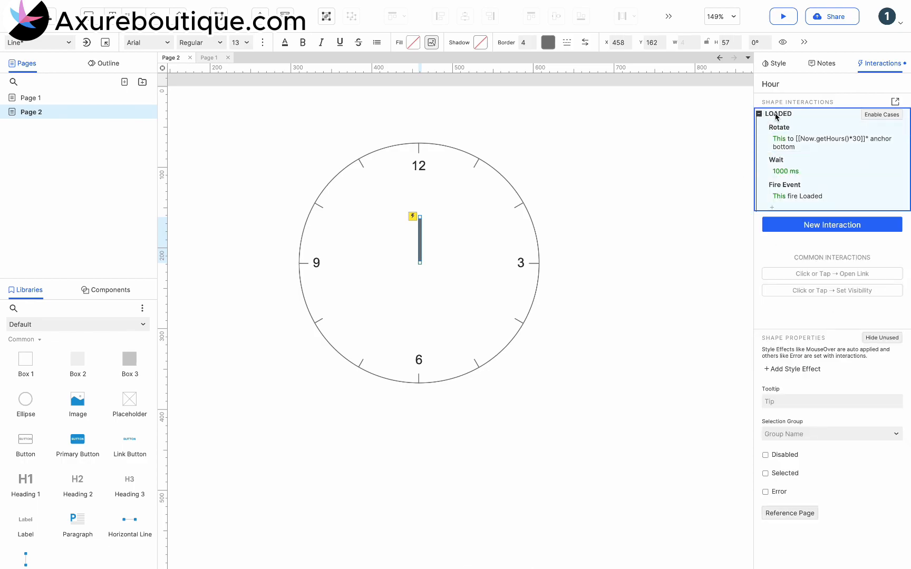
Duplicate the hour hand and make the copy a minute hand 91 px high with thickness 3, based at the clock centre.
click(424, 239)
key(ctrl+d)
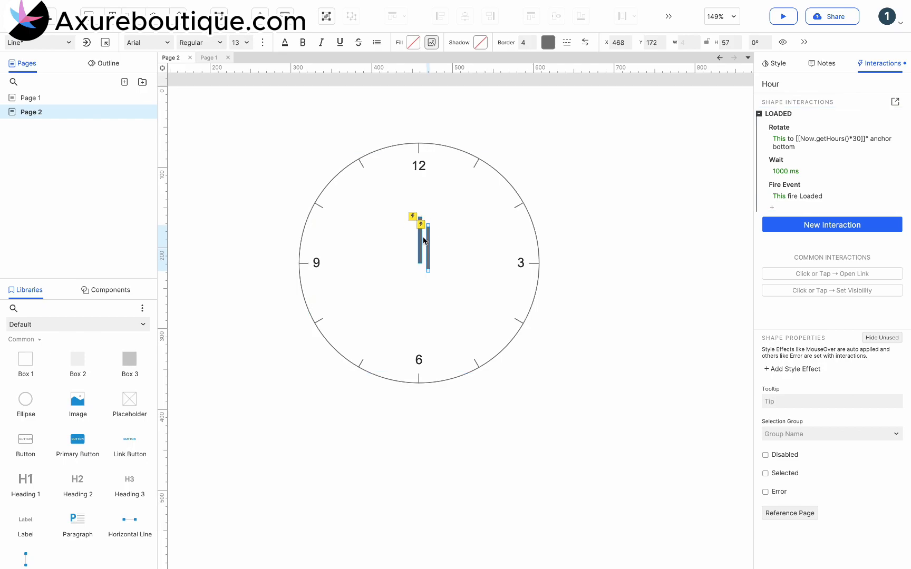
drag(429, 246, 425, 185)
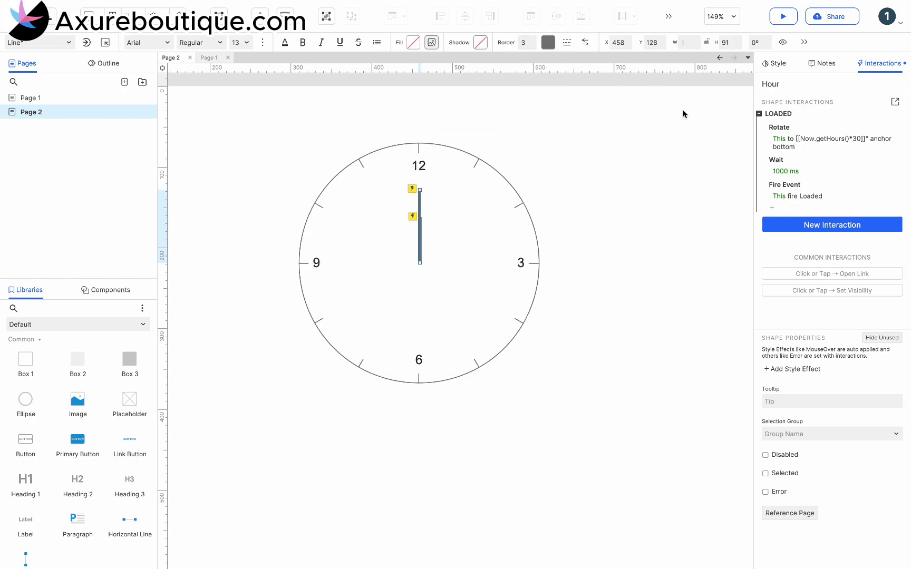
Set the minute hand's Rotate action to the expression [[Now.getMinutes()*6]], keeping the bottom-centre anchor.
click(821, 140)
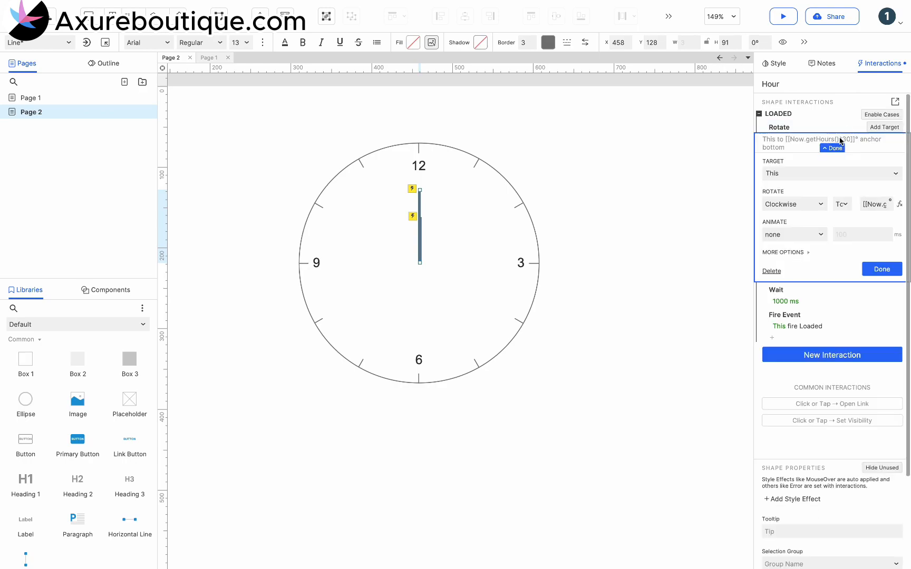
click(899, 205)
click(347, 232)
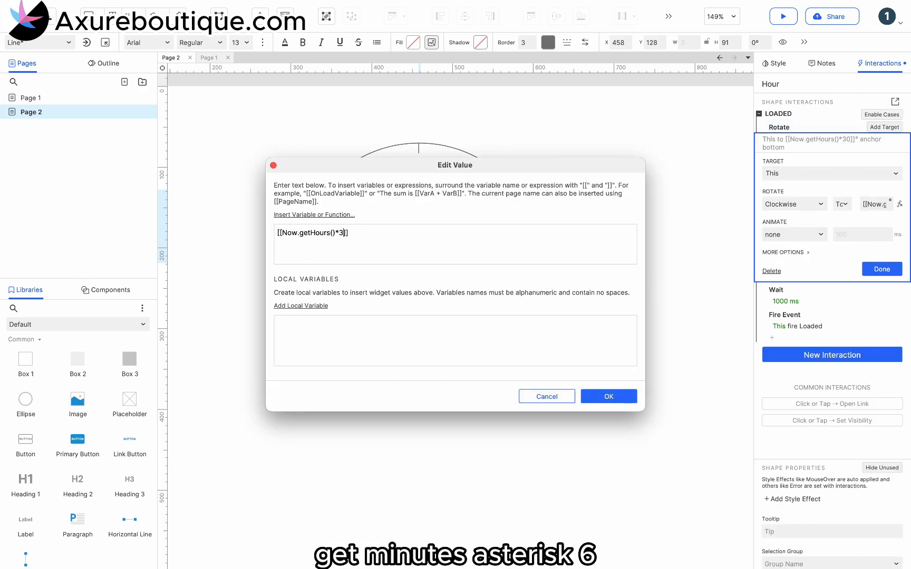
text(6)
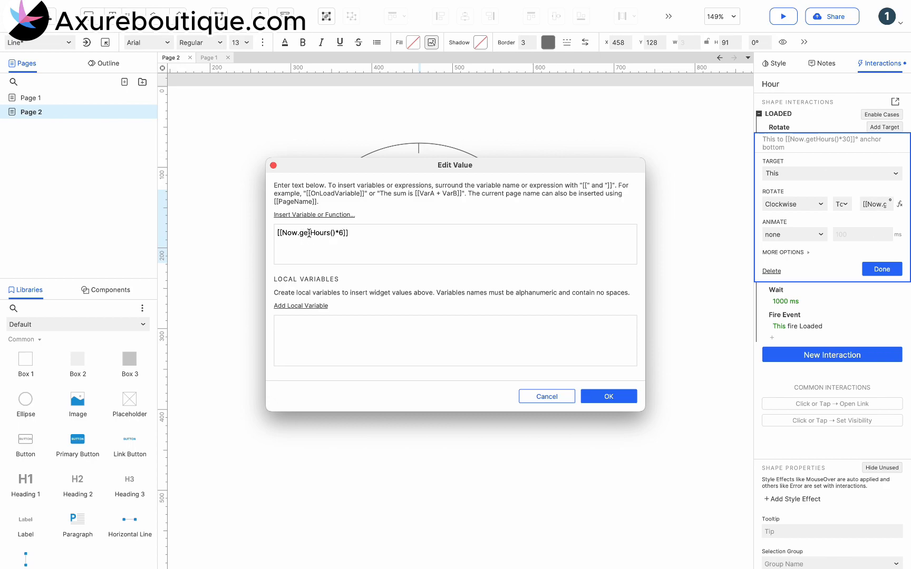
drag(312, 233, 330, 232)
text(Minute)
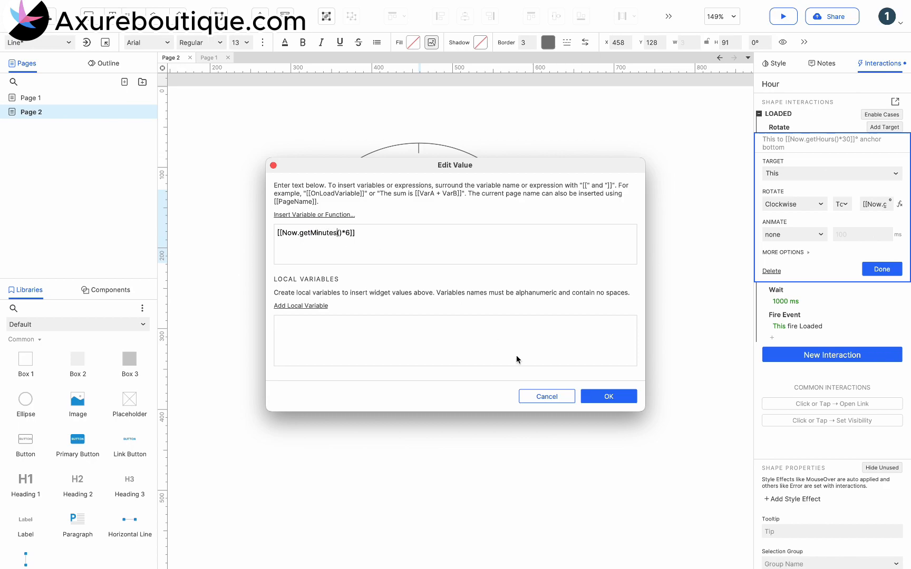
click(601, 396)
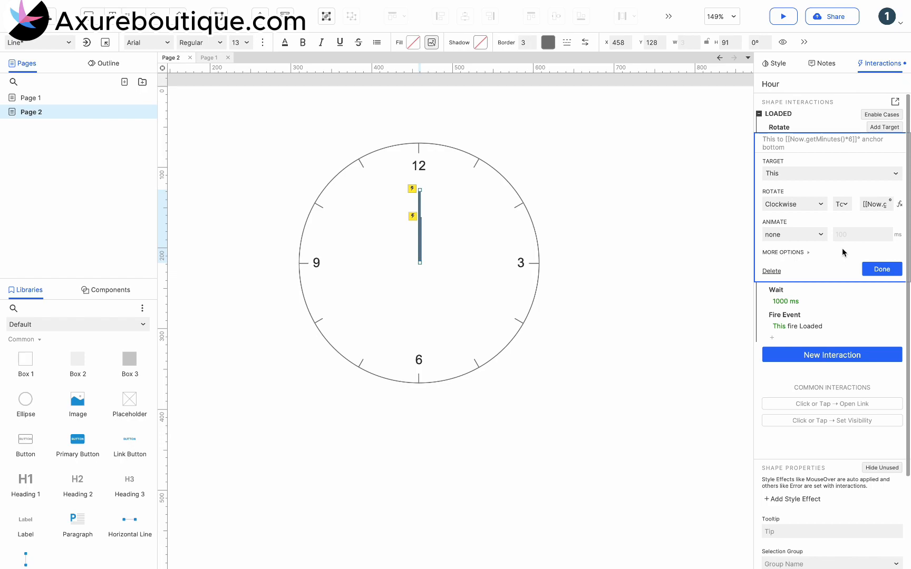
click(806, 251)
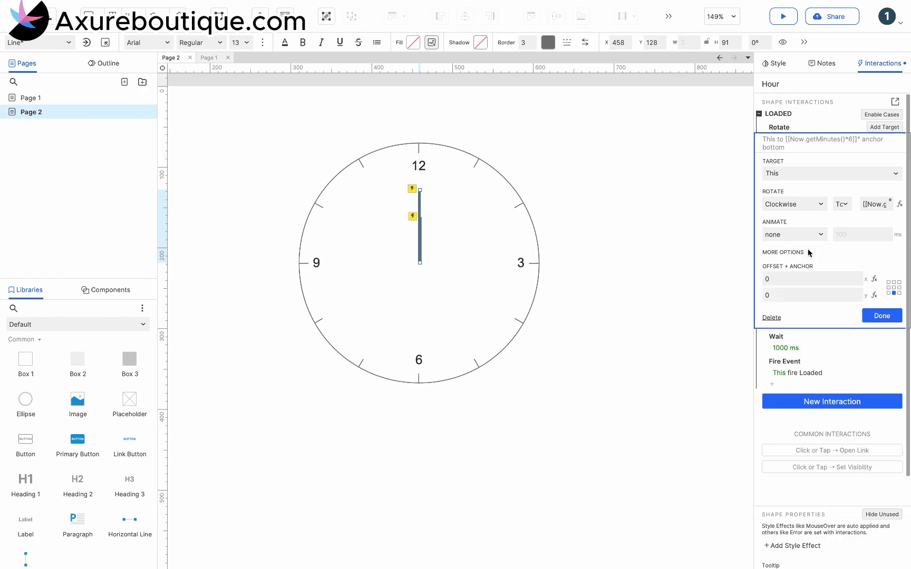
click(881, 316)
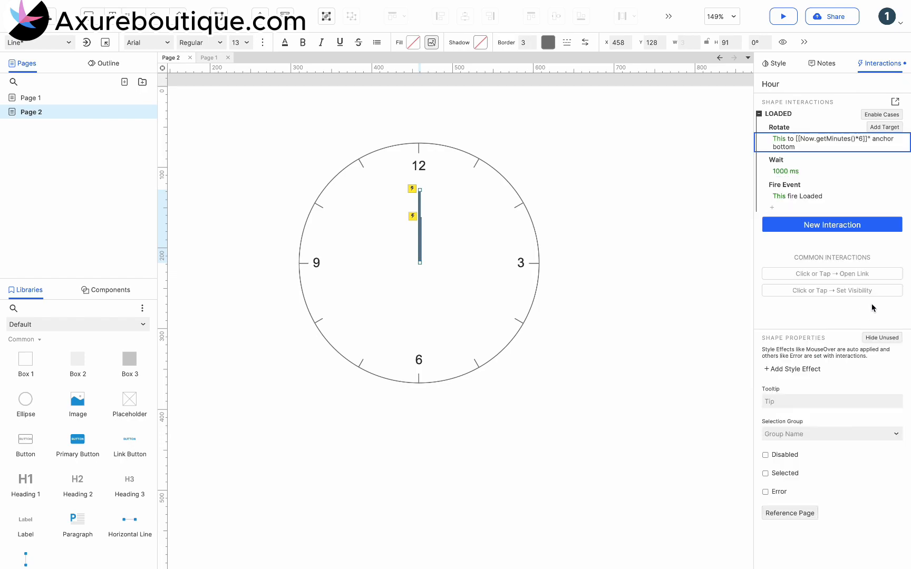
Duplicate the minute hand and make the copy a second hand 111 px high, with border thickness 2 and red colour #D9001B.
click(419, 212)
click(419, 213)
drag(417, 199, 419, 173)
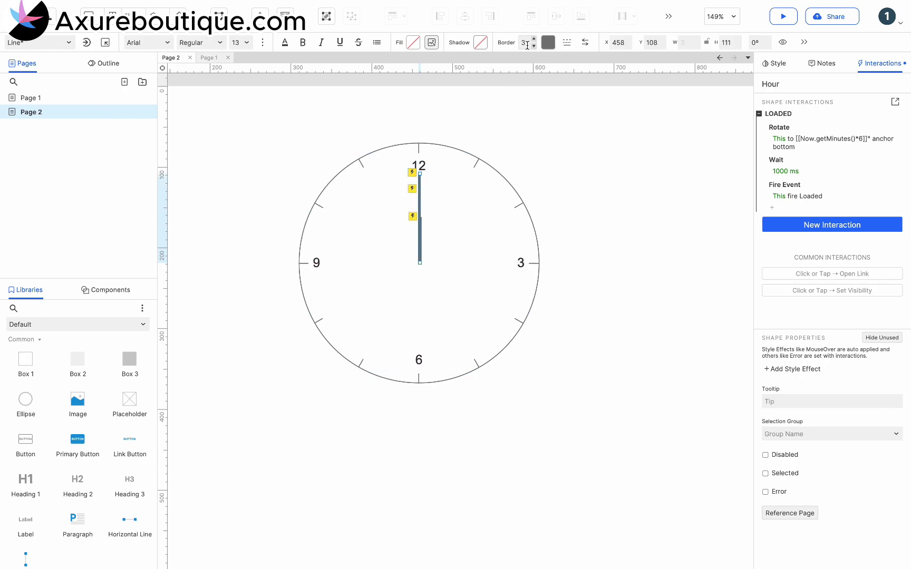
click(549, 42)
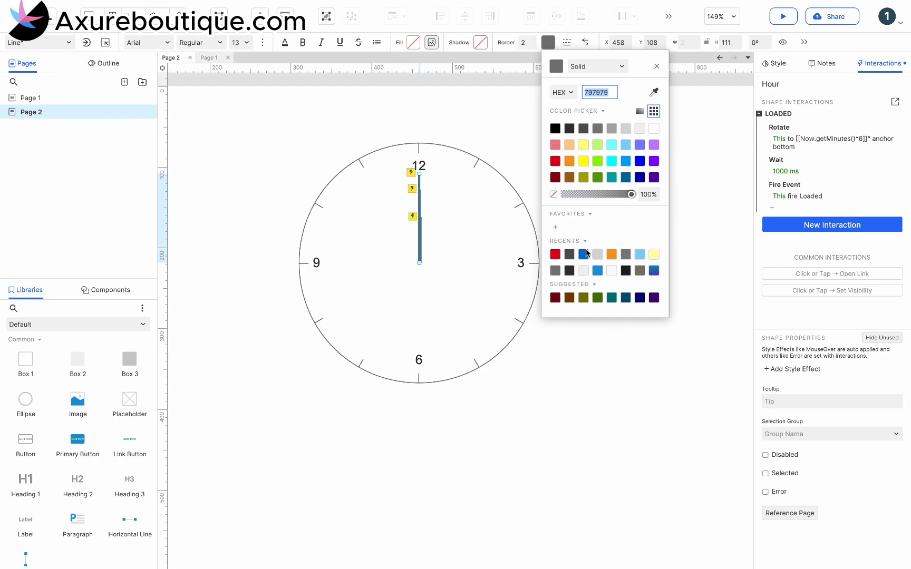
click(555, 254)
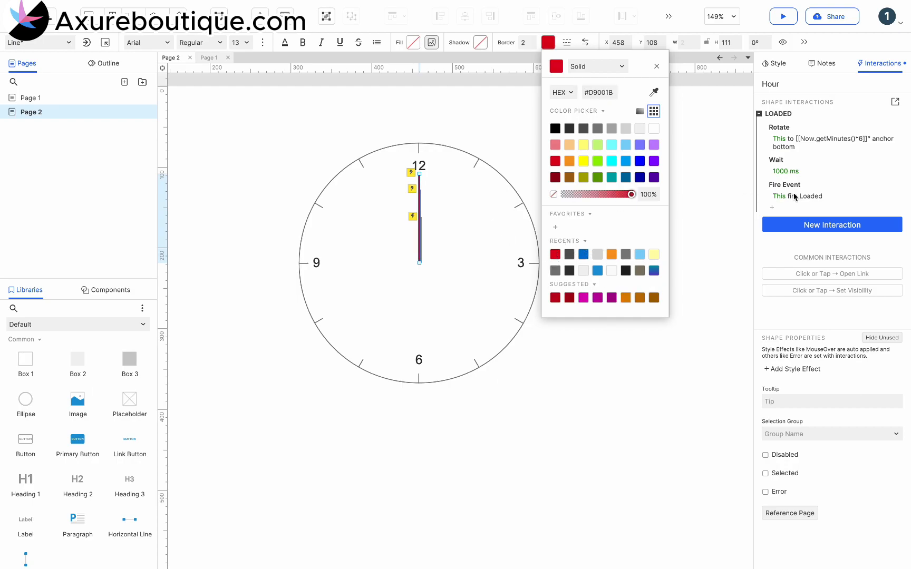
Set the second hand's Rotate action to the expression [[Now.getSeconds()*6]] and preview the clock page in the browser.
click(835, 144)
click(835, 144)
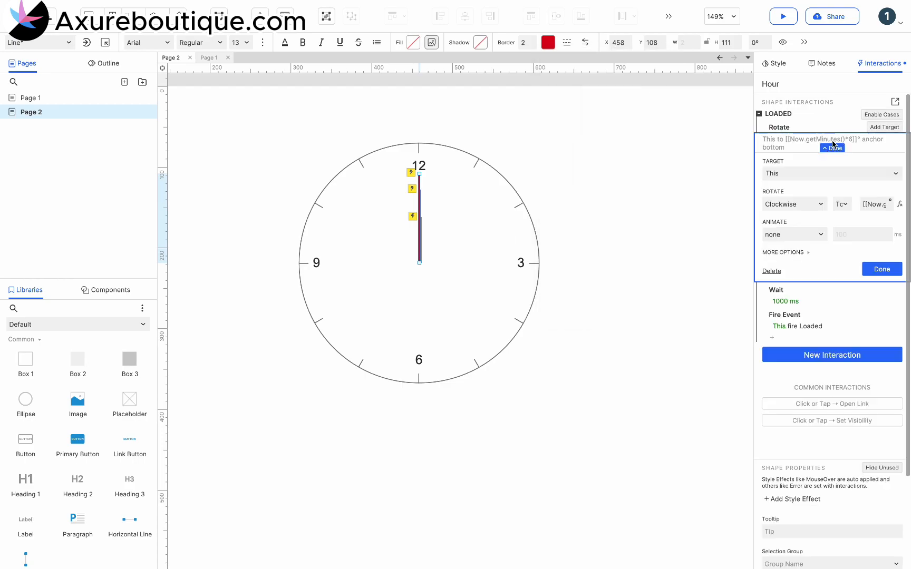
click(900, 204)
drag(313, 230, 346, 232)
key(BackSpace)
text(Sec)
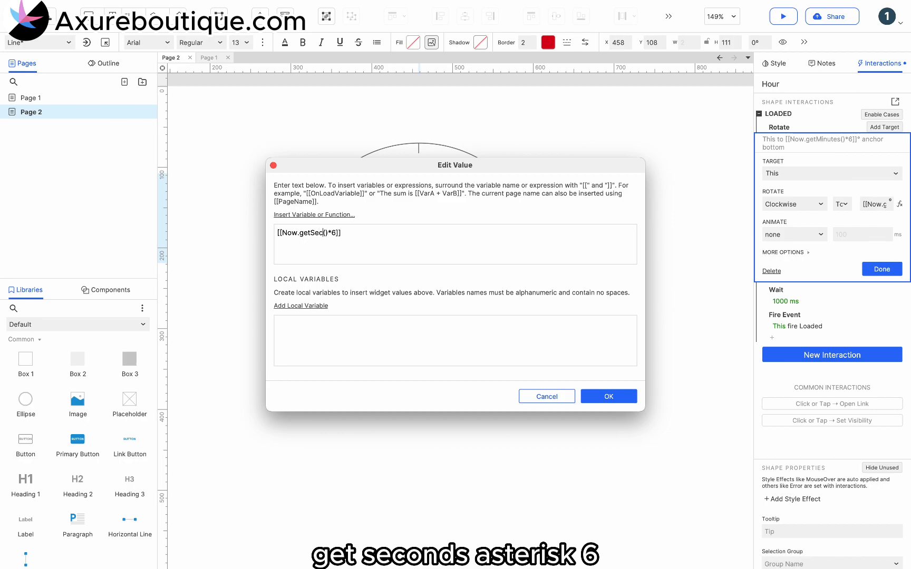
text(onds)
click(602, 396)
click(887, 267)
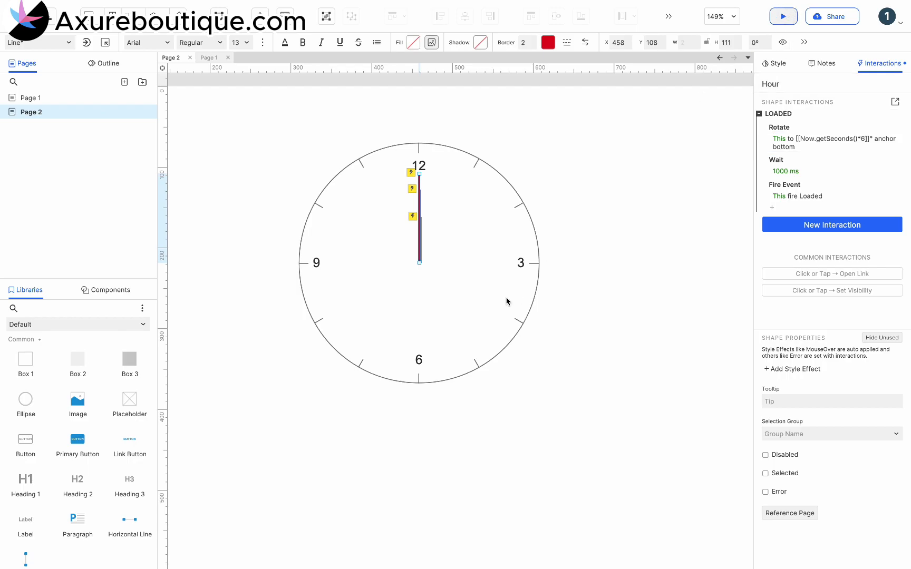
key(super+period)
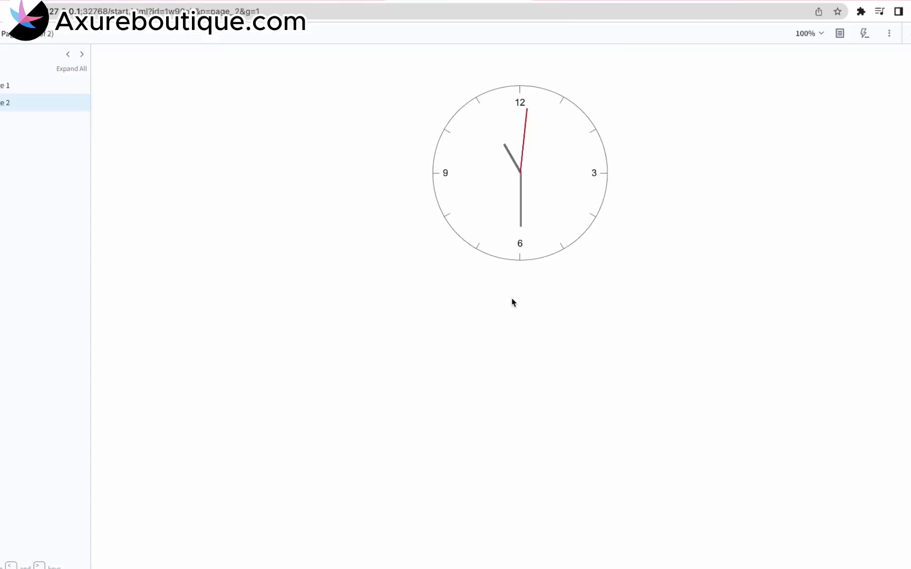